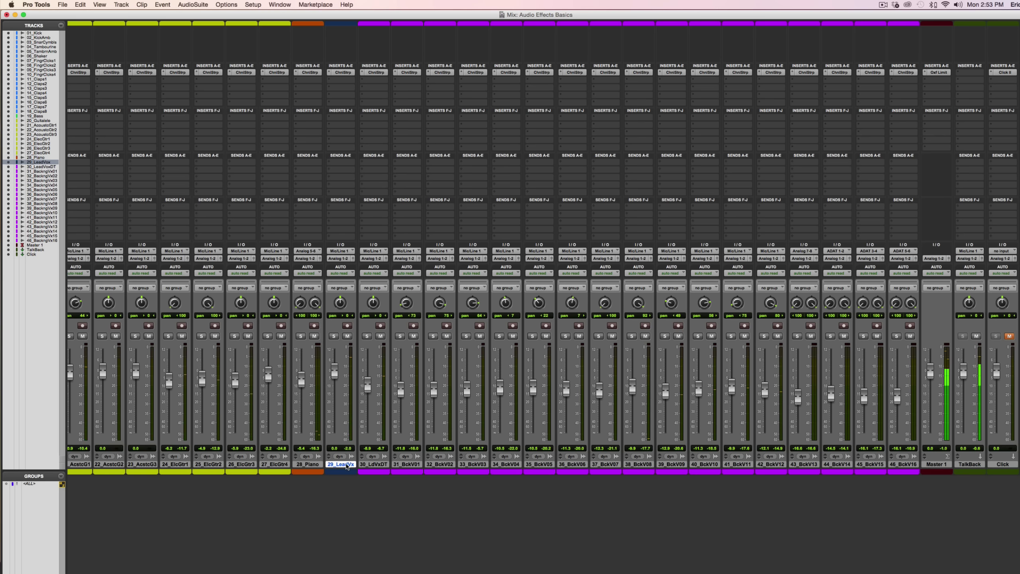
Solo the 29_LeadVx lead vocal and bring up its track context menu.
click(333, 336)
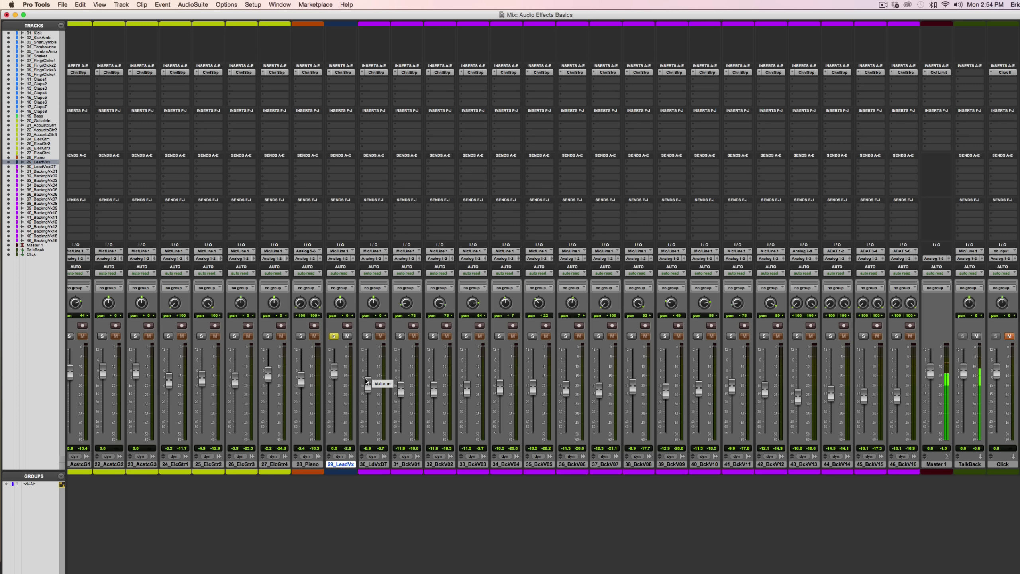
click(343, 464)
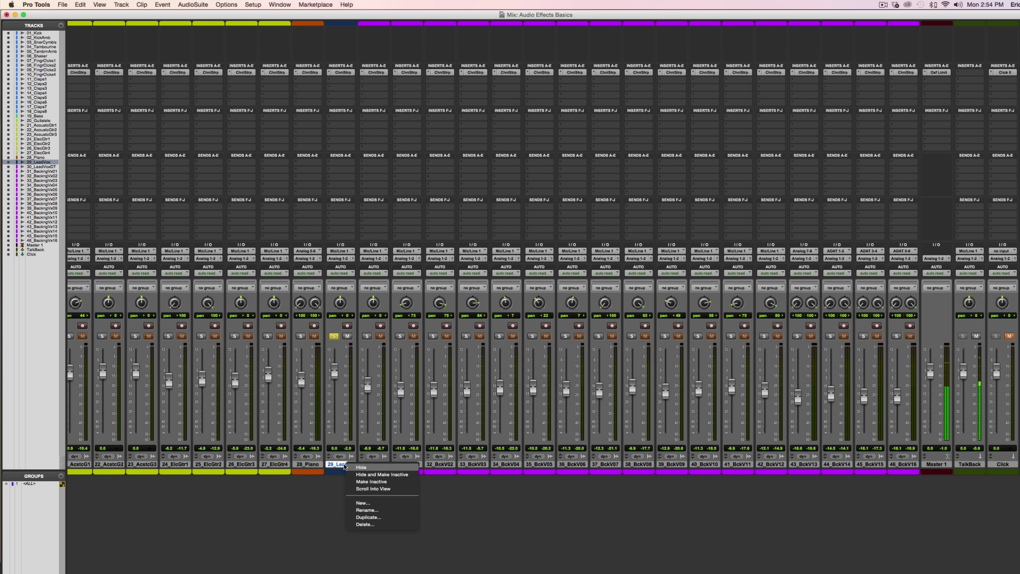
Create a new mono Aux Input track, Aux 1, right after 29_LeadVx.
click(363, 503)
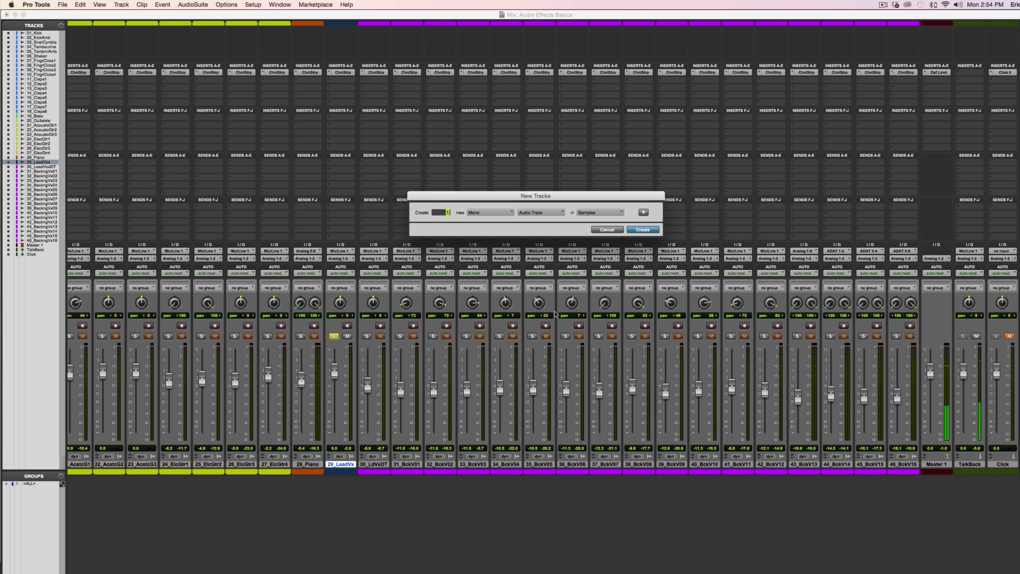
click(553, 213)
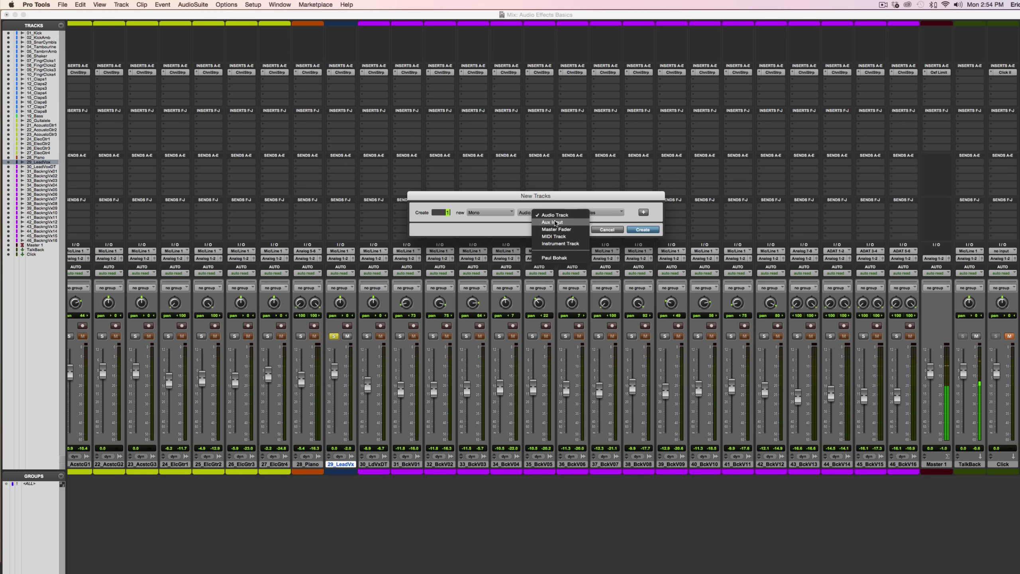
click(554, 223)
click(640, 230)
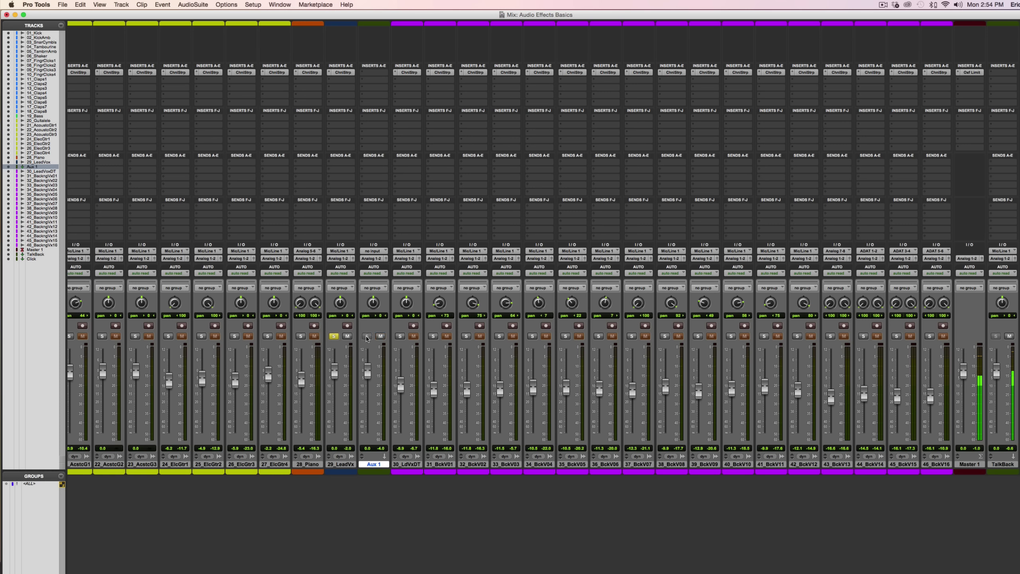
Add a send on 29_LeadVx to Bus 1 (Mono).
click(341, 162)
mouse_move(362, 187)
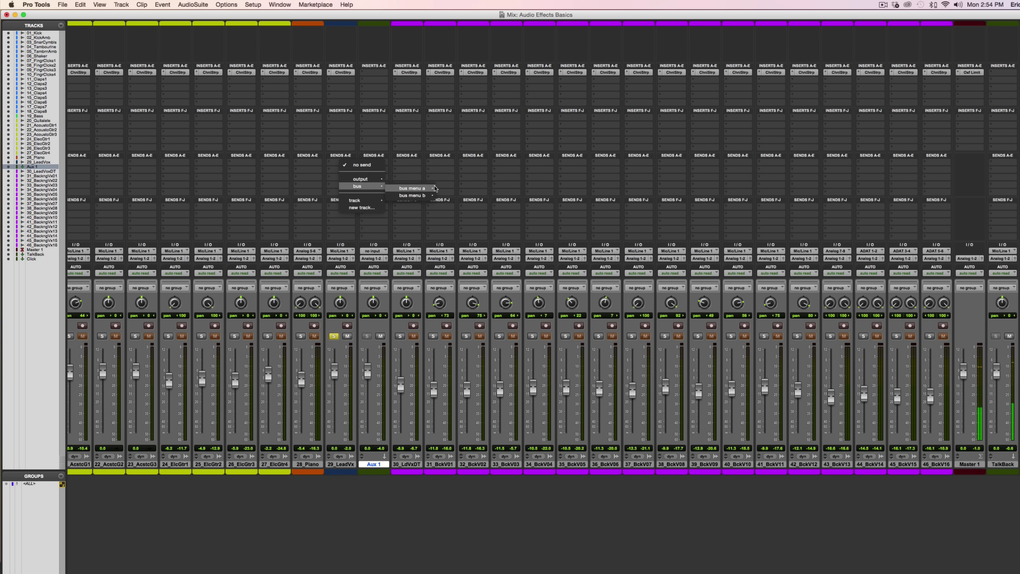
mouse_move(426, 188)
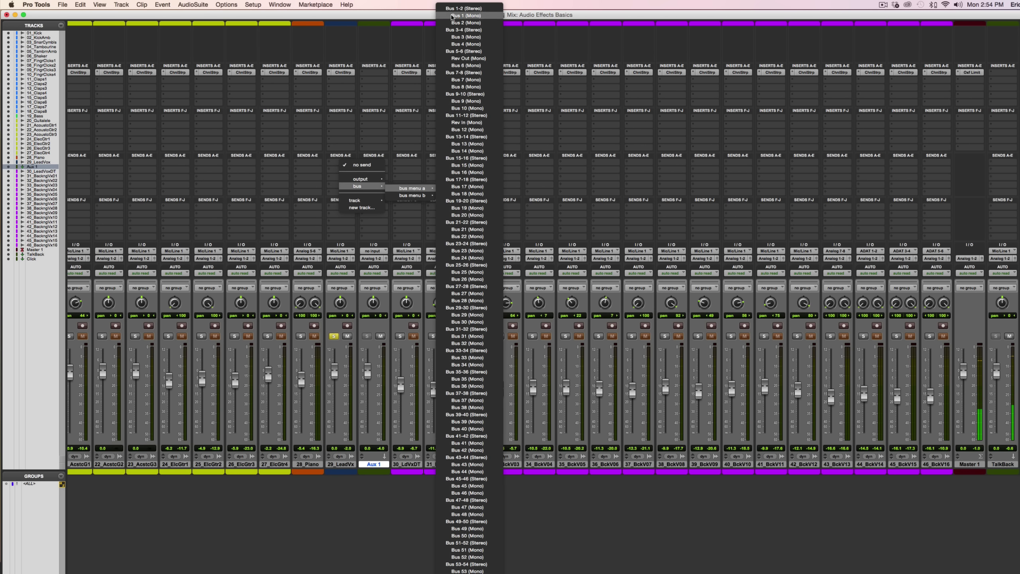
click(466, 15)
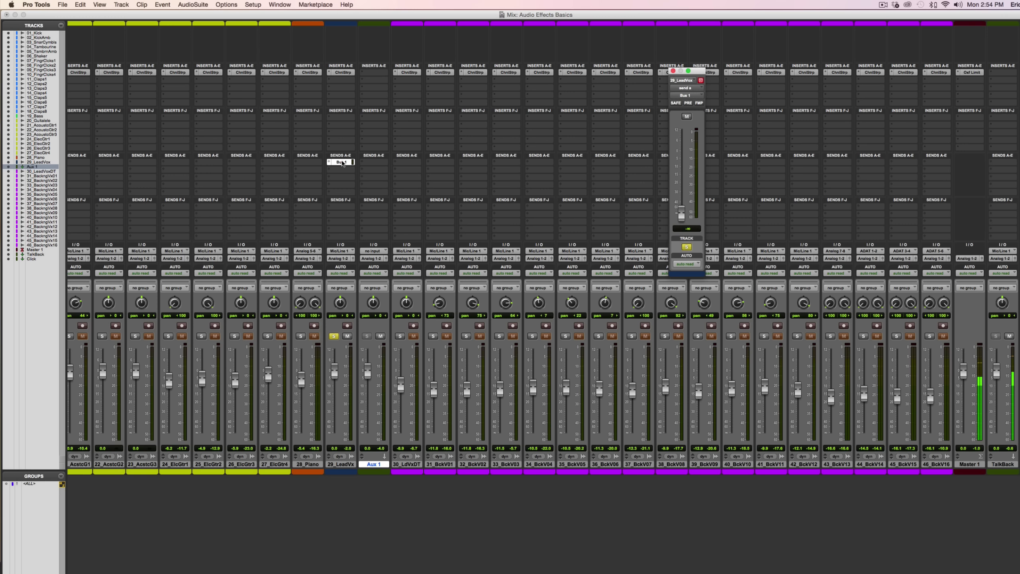
Set Aux 1's input to Bus 1 and raise the lead vocal's send to 0.0 dB.
click(374, 251)
mouse_move(397, 275)
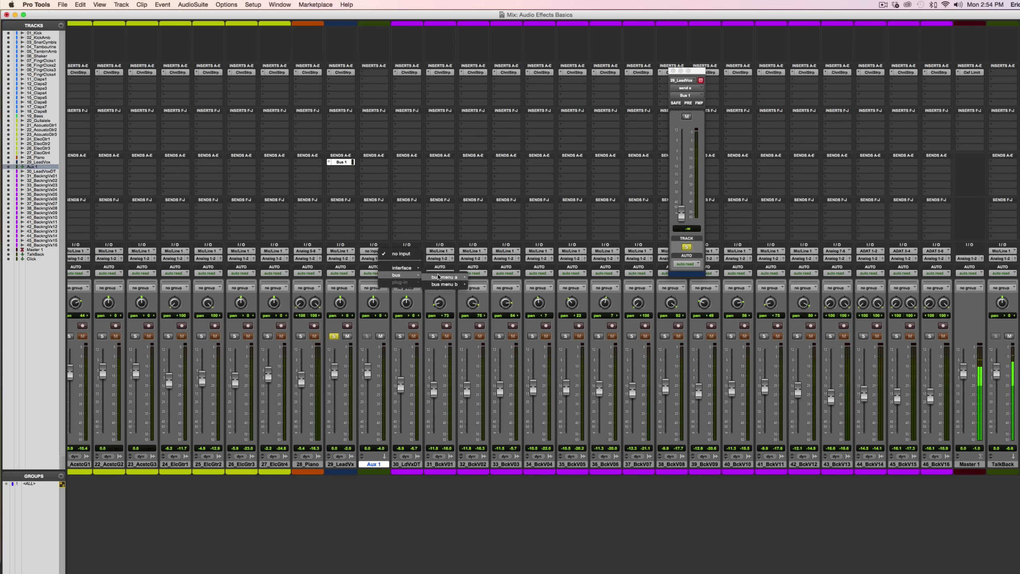
mouse_move(445, 277)
click(517, 9)
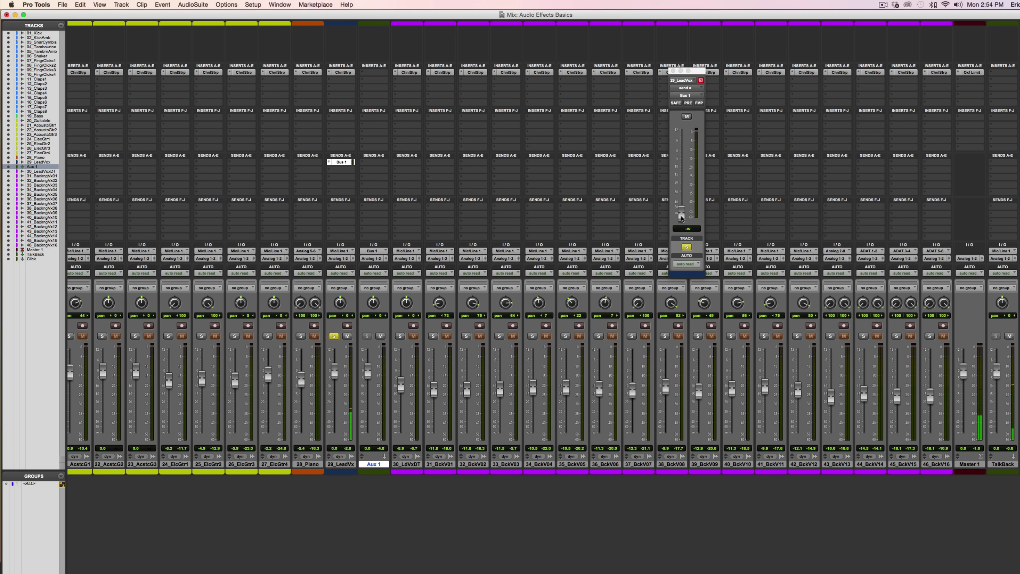
drag(681, 216, 682, 156)
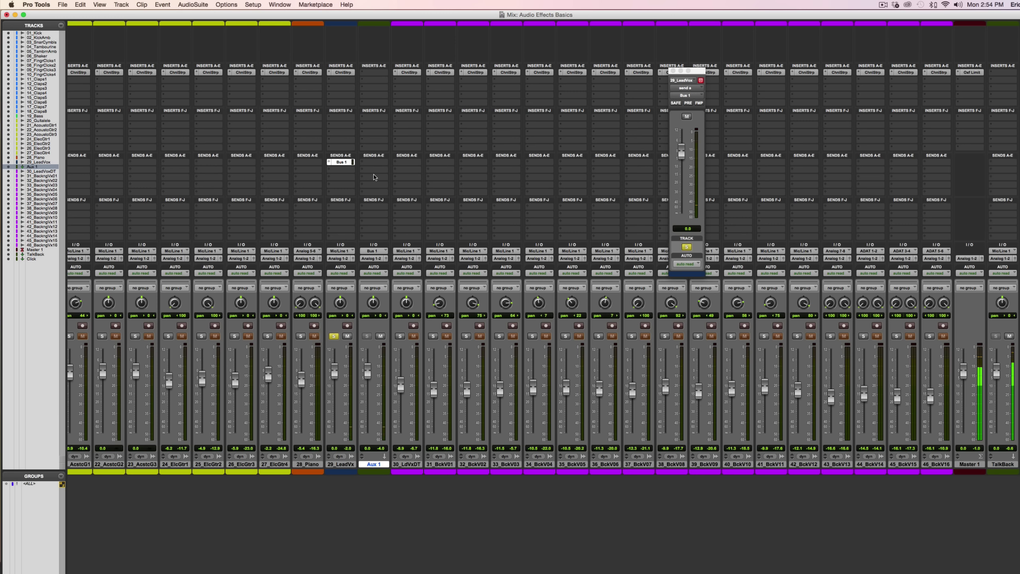
Insert the Mod Delay III (mono) plug-in on Aux 1.
click(365, 73)
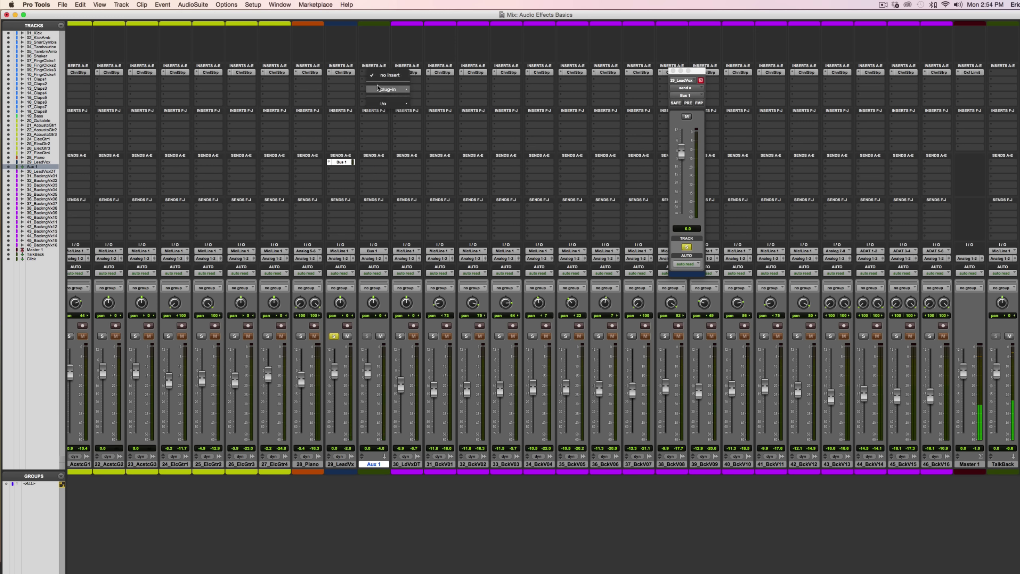
mouse_move(388, 90)
mouse_move(446, 122)
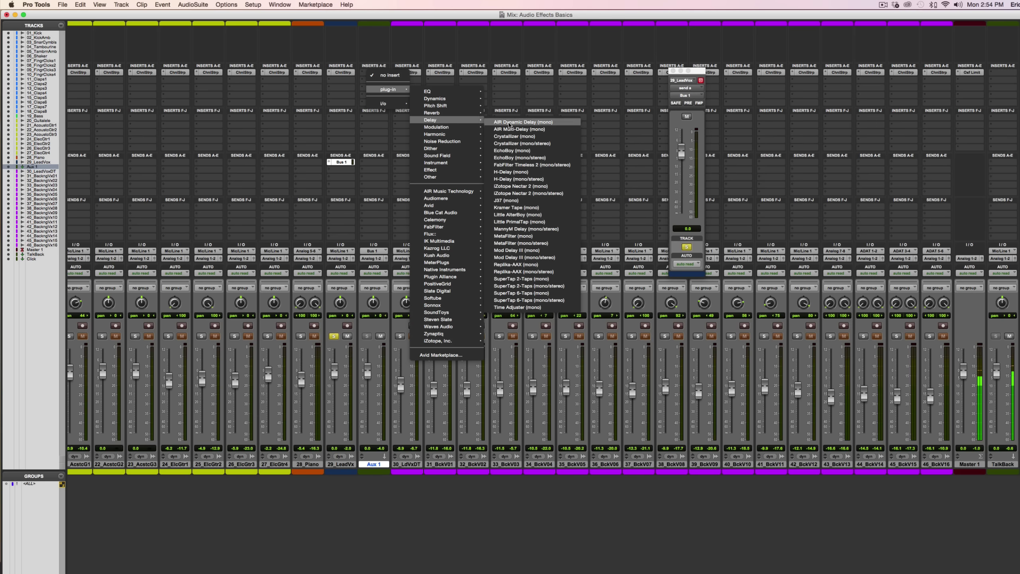
click(545, 250)
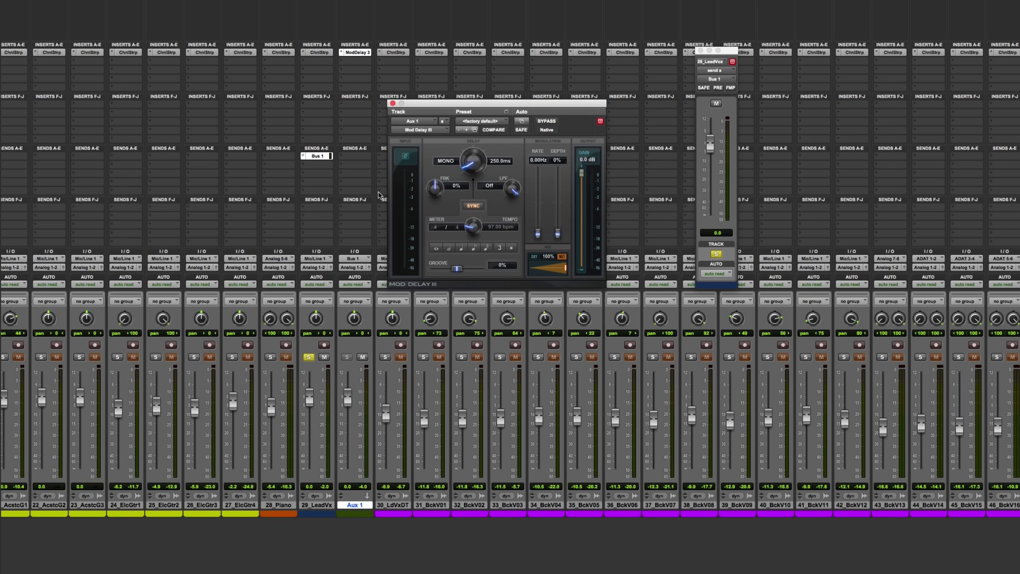
Rename the Aux 1 track to 'Delay'.
double_click(363, 505)
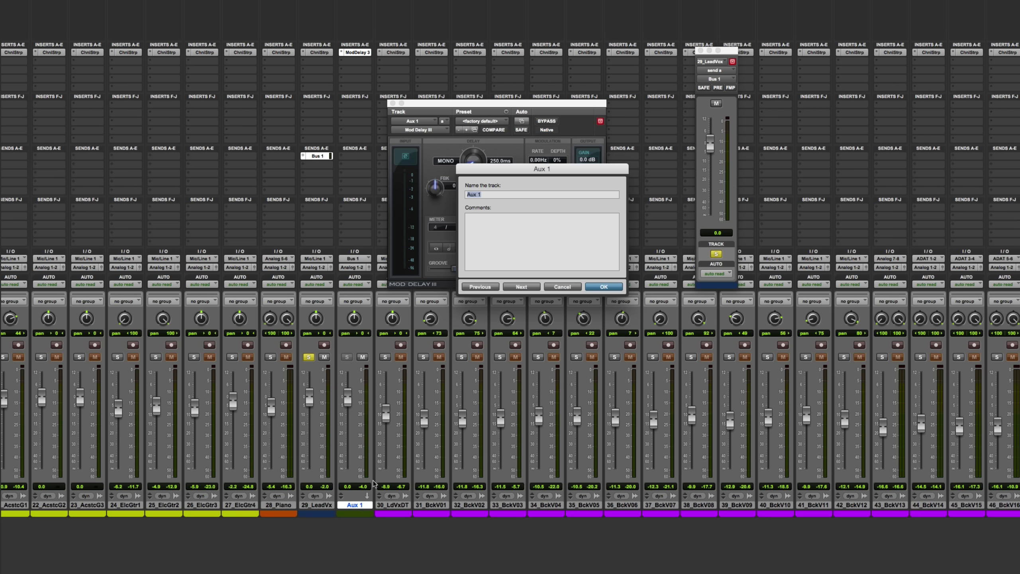
text(Delay)
key(Return)
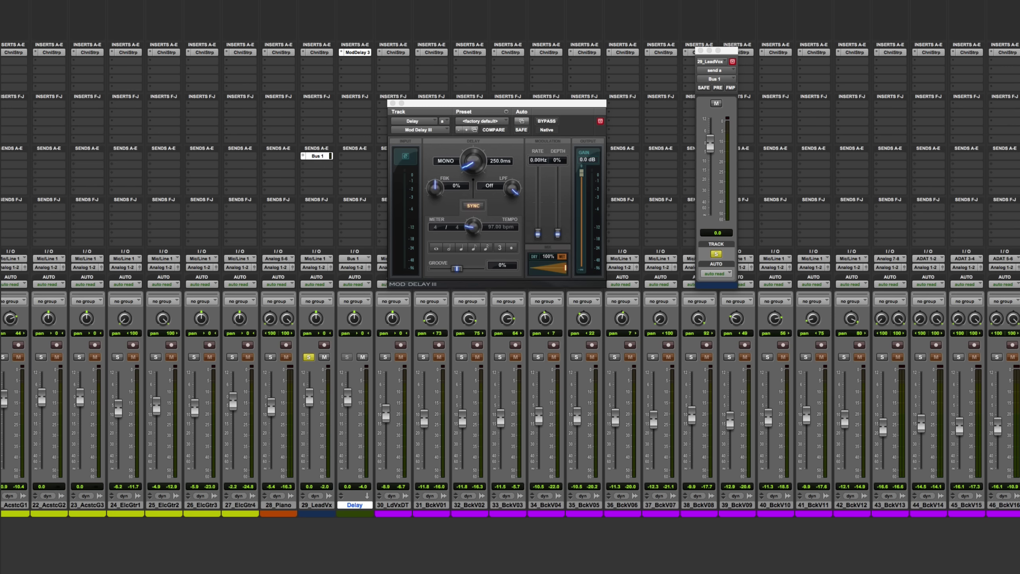
key(super+equal)
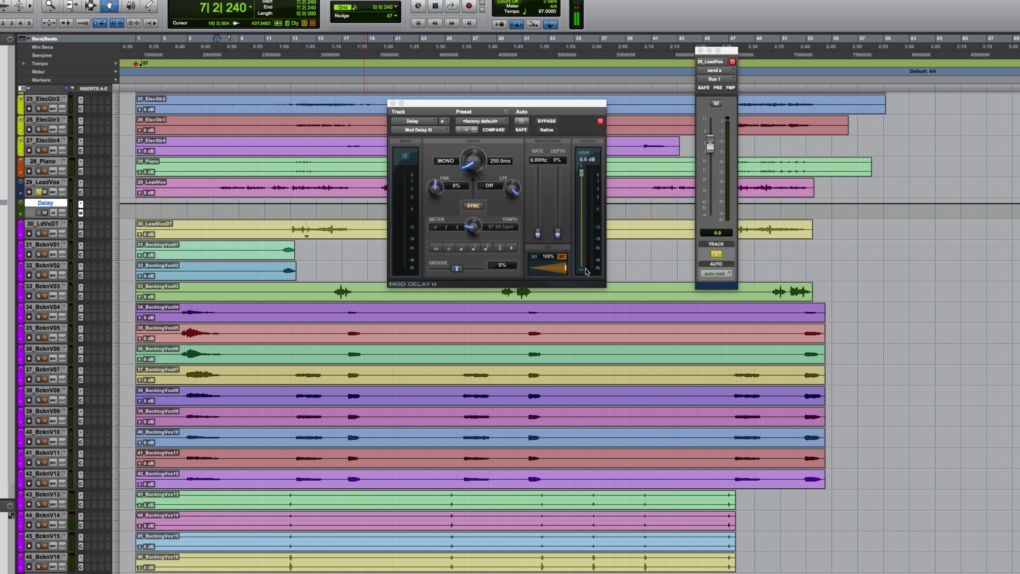
key(super+equal)
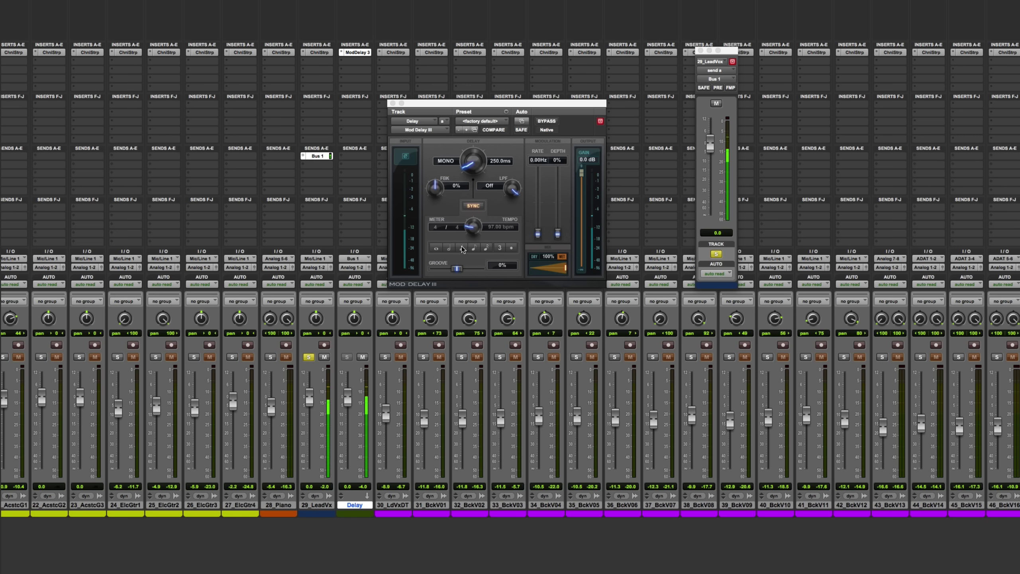
Lower the Delay aux to -7.8 dB, sync Mod Delay III to a dotted eighth (463.9 ms), and play.
drag(347, 397, 348, 419)
click(474, 247)
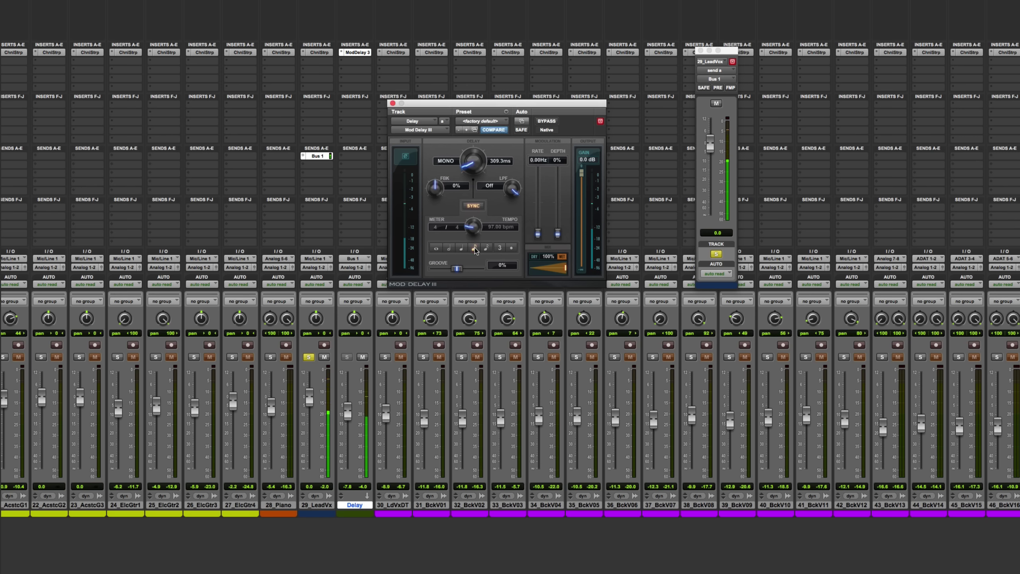
click(461, 248)
click(448, 248)
click(473, 247)
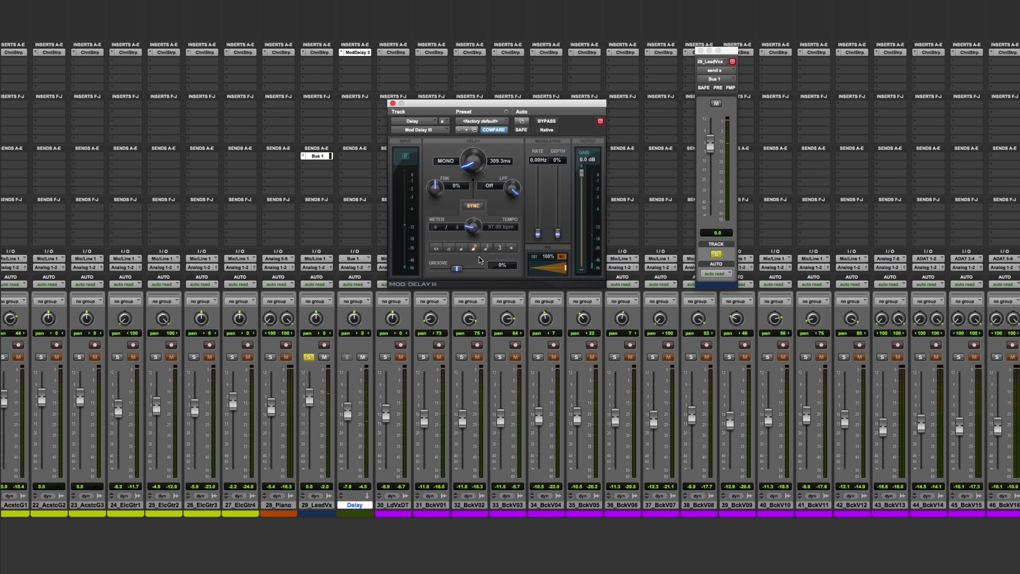
click(512, 248)
key(space)
drag(438, 192, 438, 138)
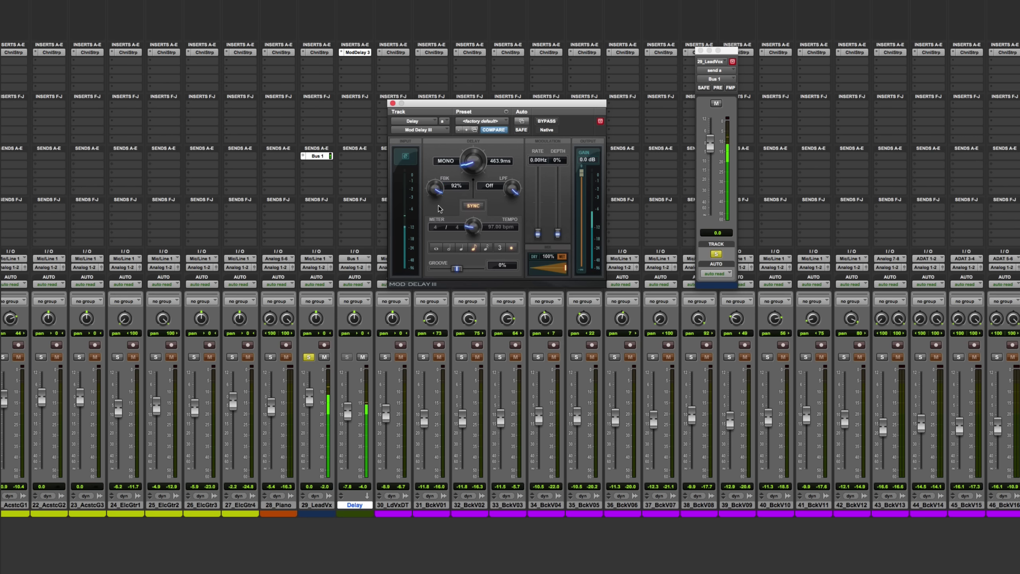
drag(437, 192, 437, 226)
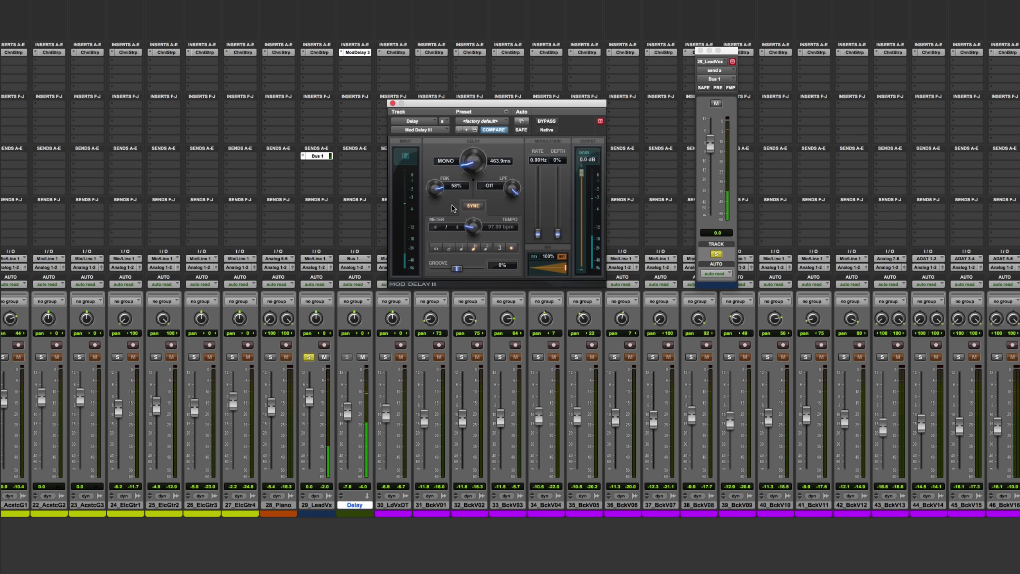
drag(437, 192, 431, 238)
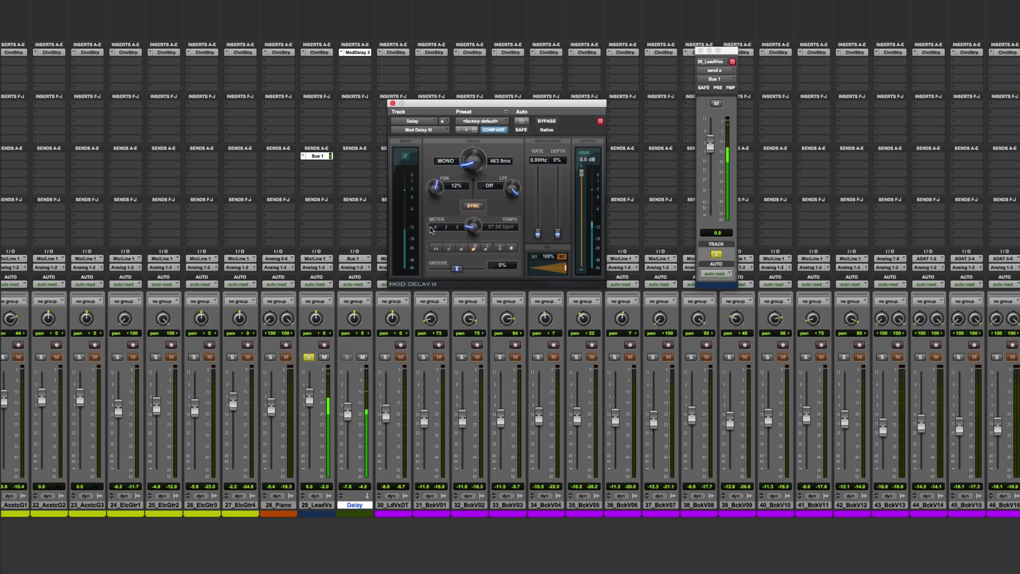
alt+click(435, 190)
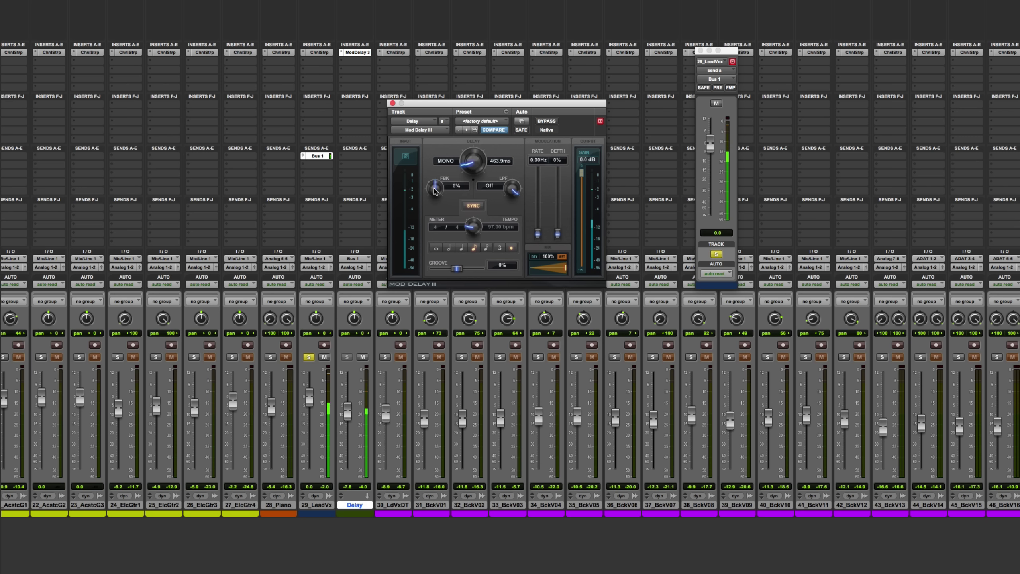
Set the Mod Delay III delay time to 135 ms and nudge the Delay fader down.
click(498, 162)
text(135)
key(Return)
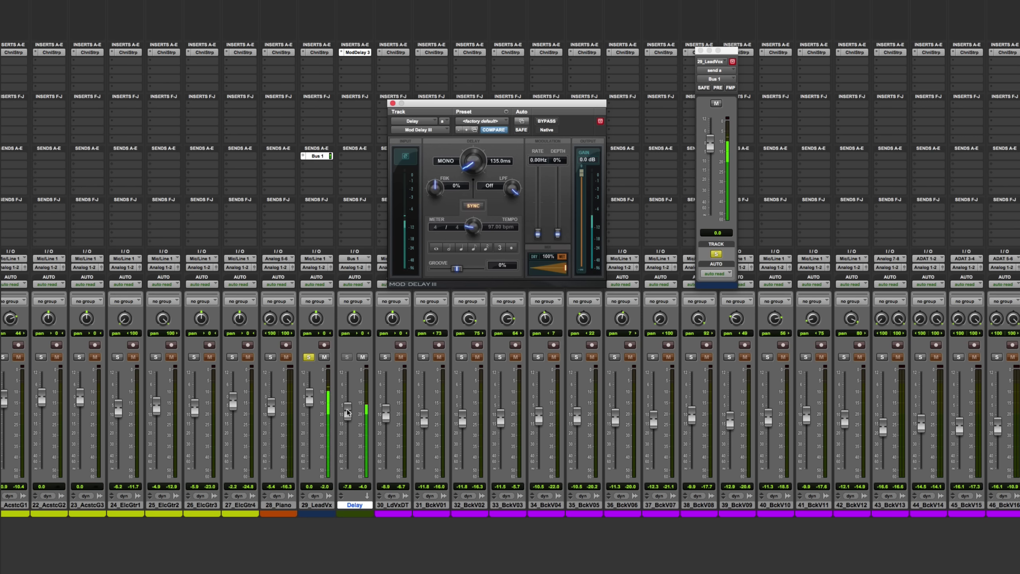
drag(349, 410, 349, 408)
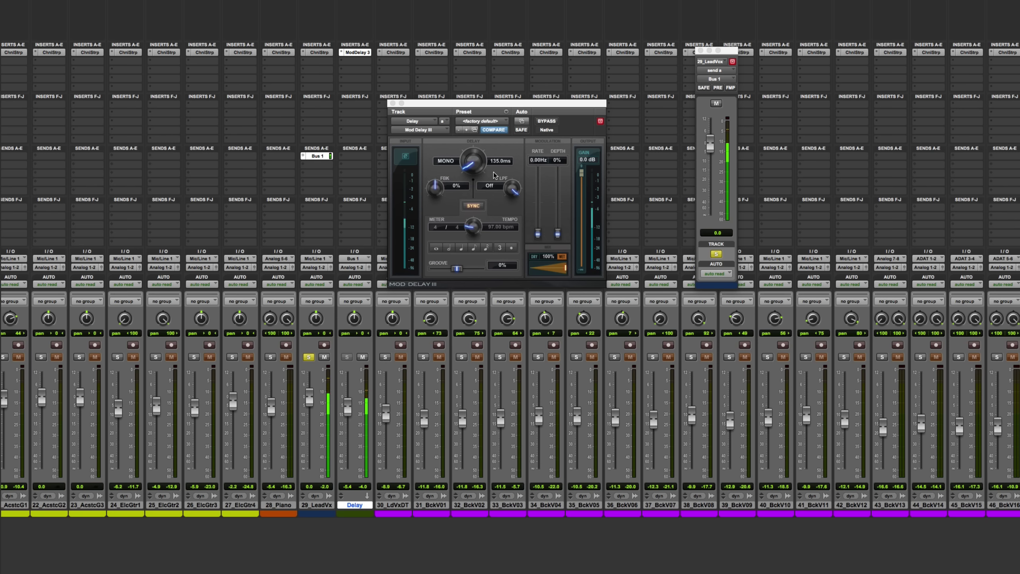
Enable the Mod Delay III low-pass filter and set its cutoff to 2148 Hz.
click(514, 192)
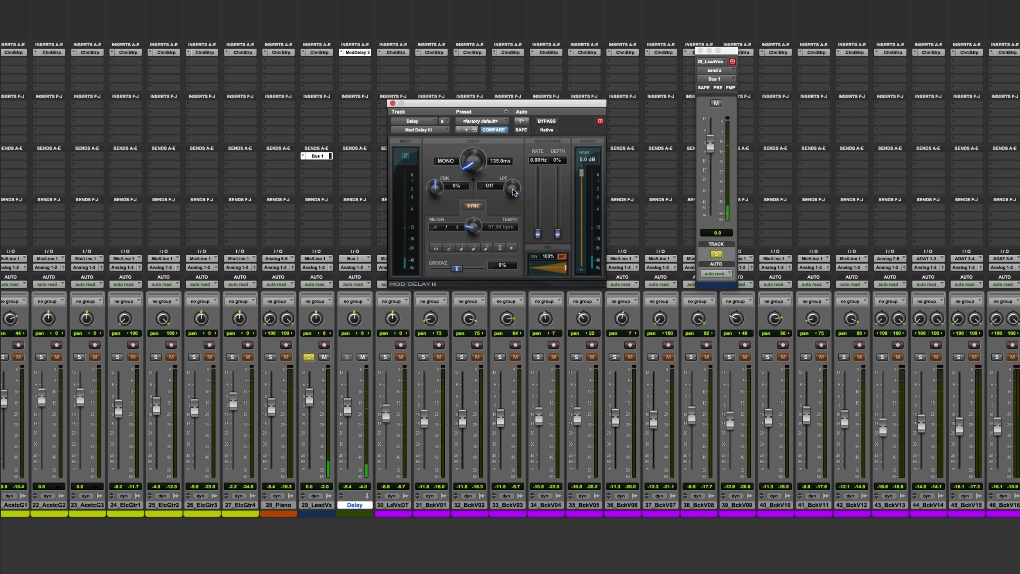
drag(514, 192, 511, 225)
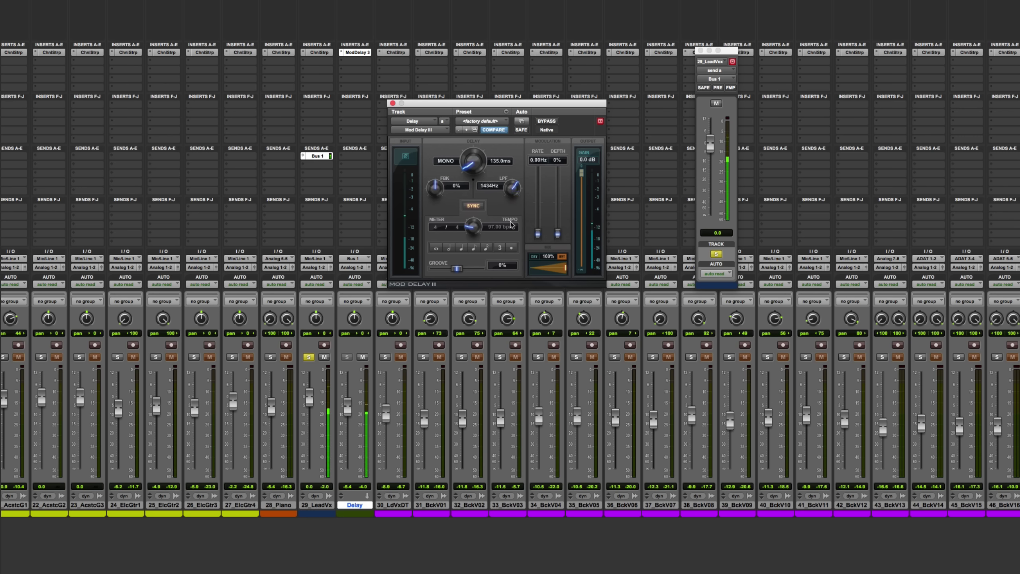
drag(511, 186, 520, 161)
drag(510, 196, 507, 217)
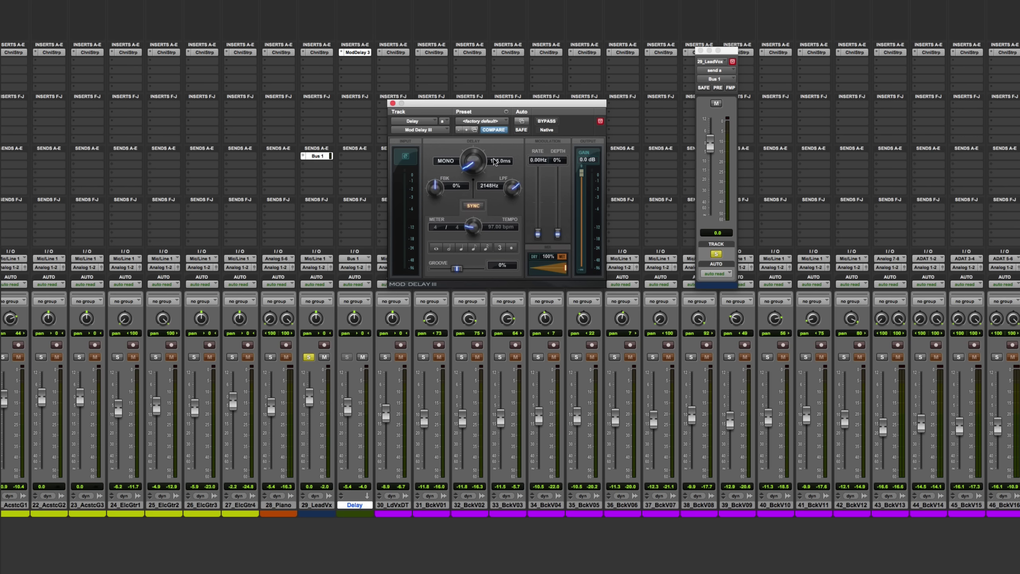
Switch the low-pass filter off, set a 35 ms delay time, and adjust the Delay fader.
drag(515, 190, 518, 152)
click(494, 161)
text(35)
key(Return)
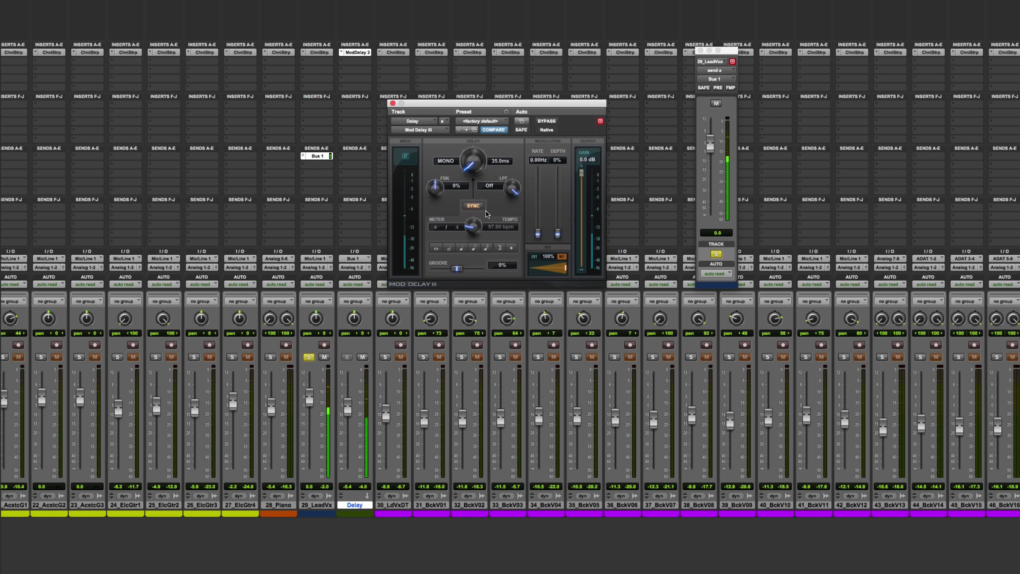
mouse_move(347, 406)
mouse_down()
mouse_move(338, 476)
mouse_move(349, 393)
mouse_up()
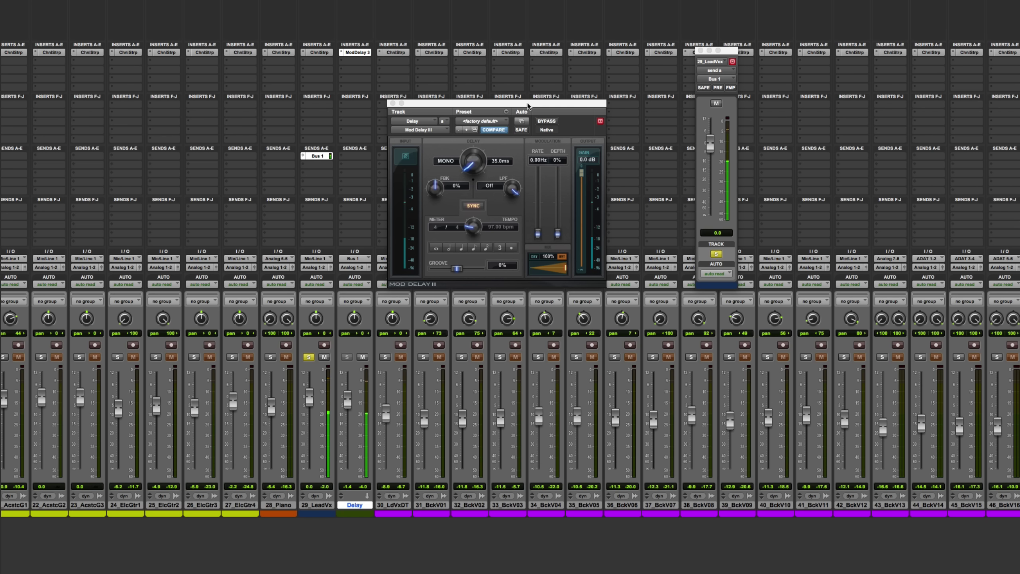
drag(526, 102, 538, 94)
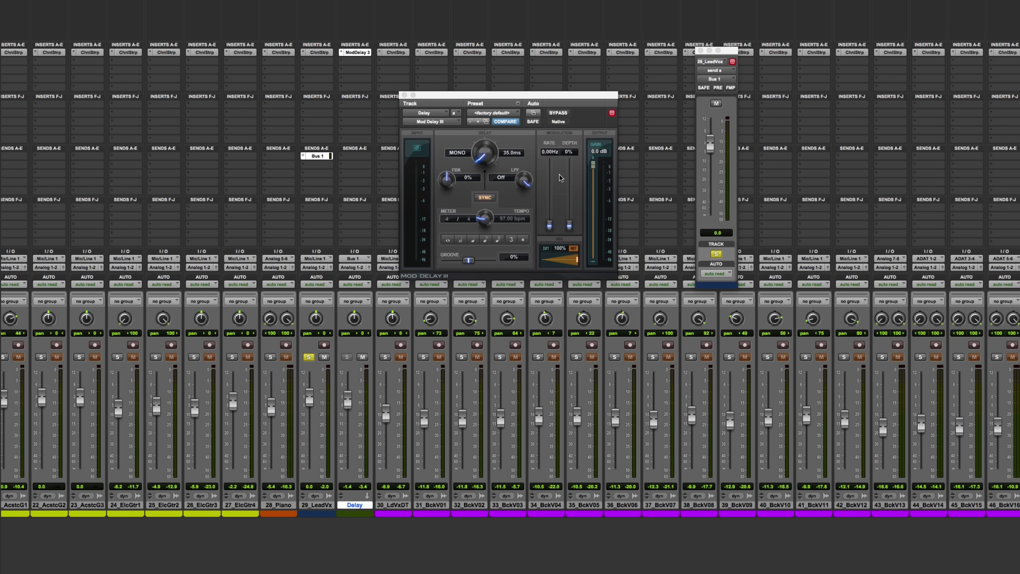
Close the Mod Delay III window and hide the Delay track.
click(404, 96)
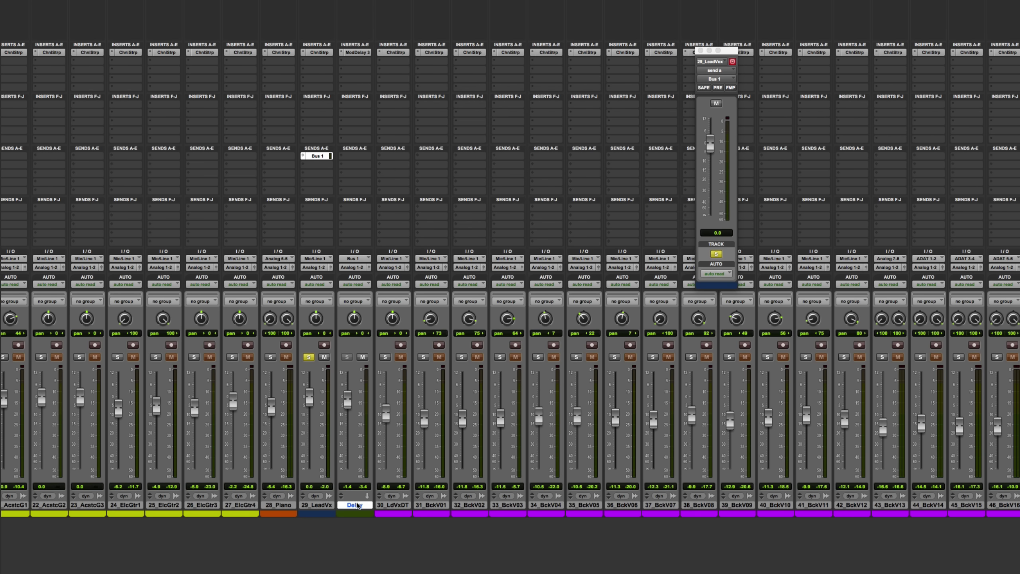
right_click(359, 507)
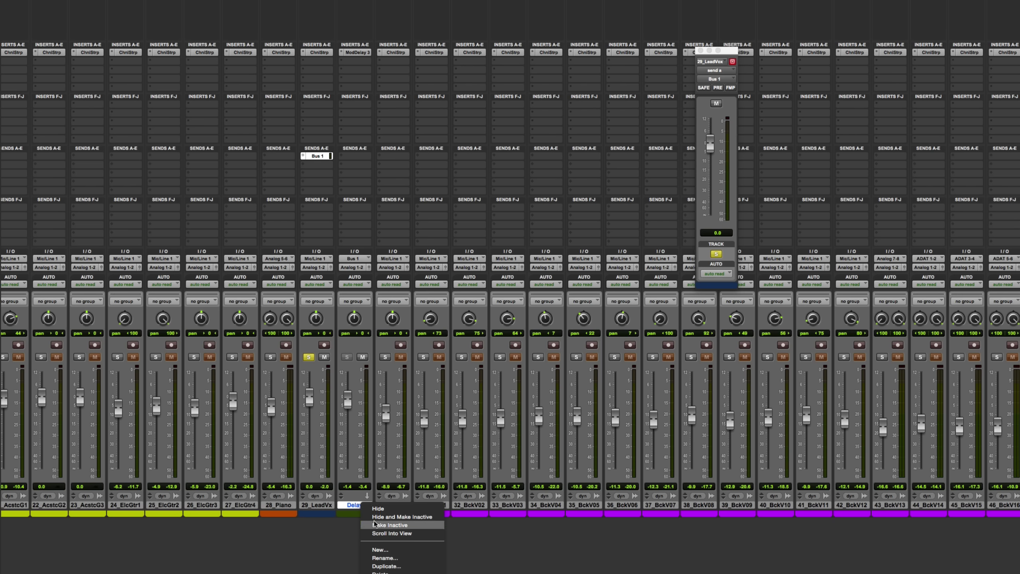
click(378, 508)
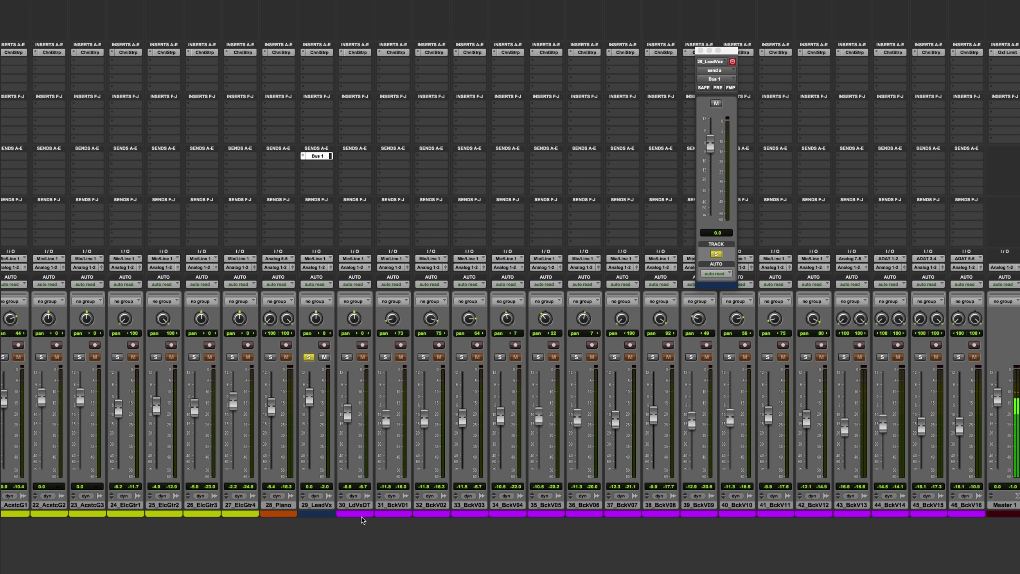
Create a new stereo Aux Input track, Aux 1, after 29_LeadVx.
right_click(327, 505)
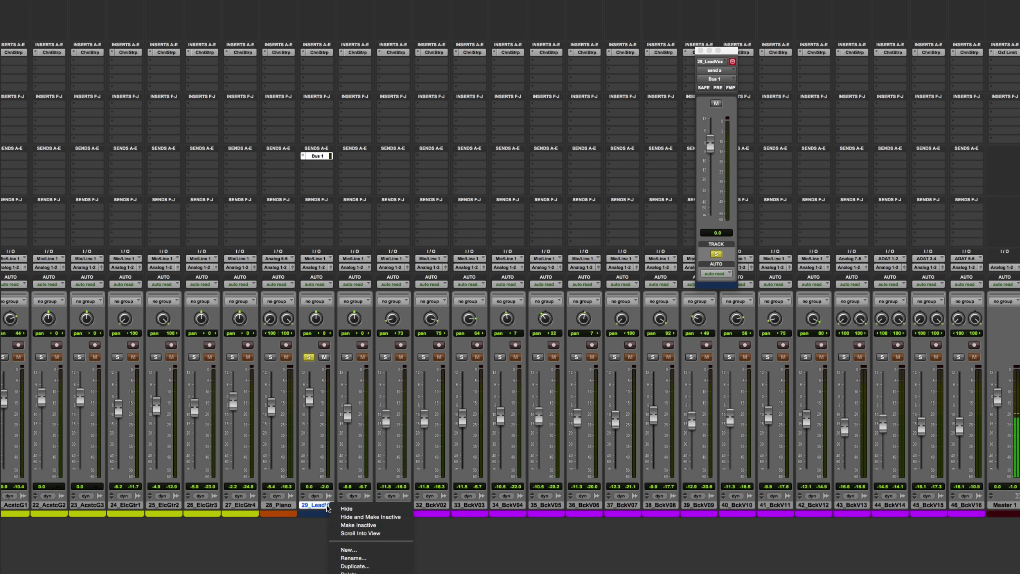
click(349, 550)
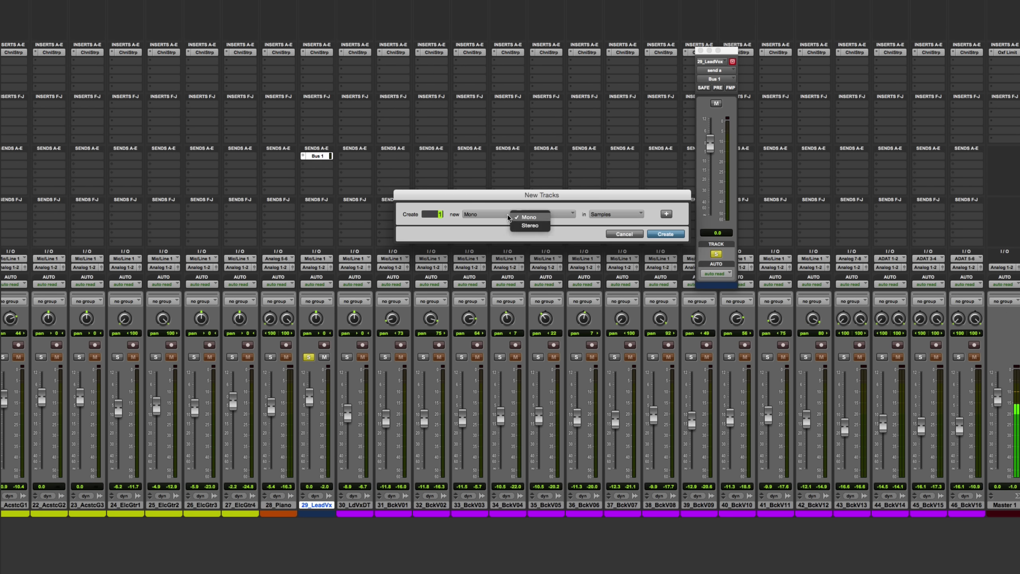
click(517, 223)
click(557, 214)
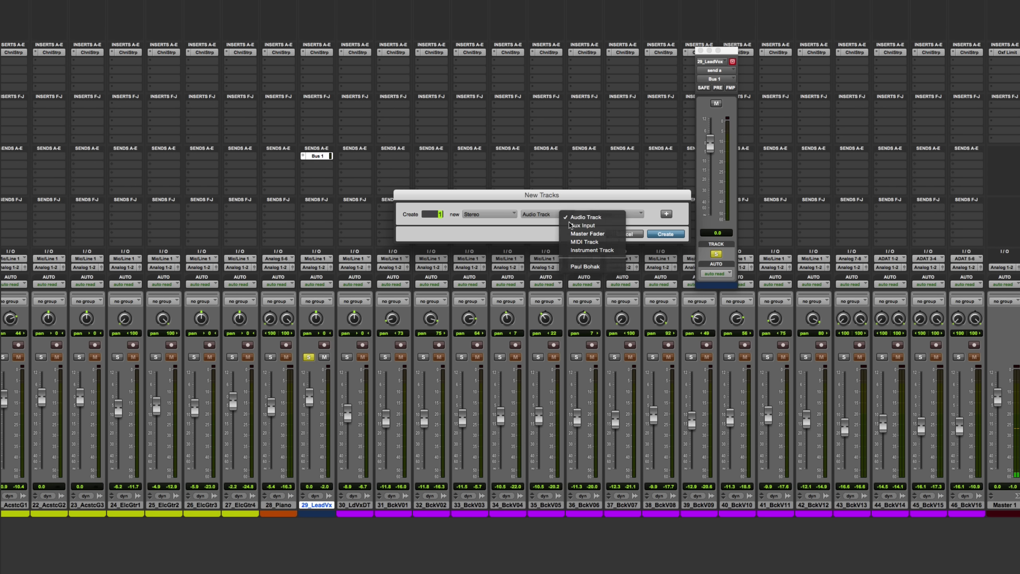
click(571, 225)
click(665, 234)
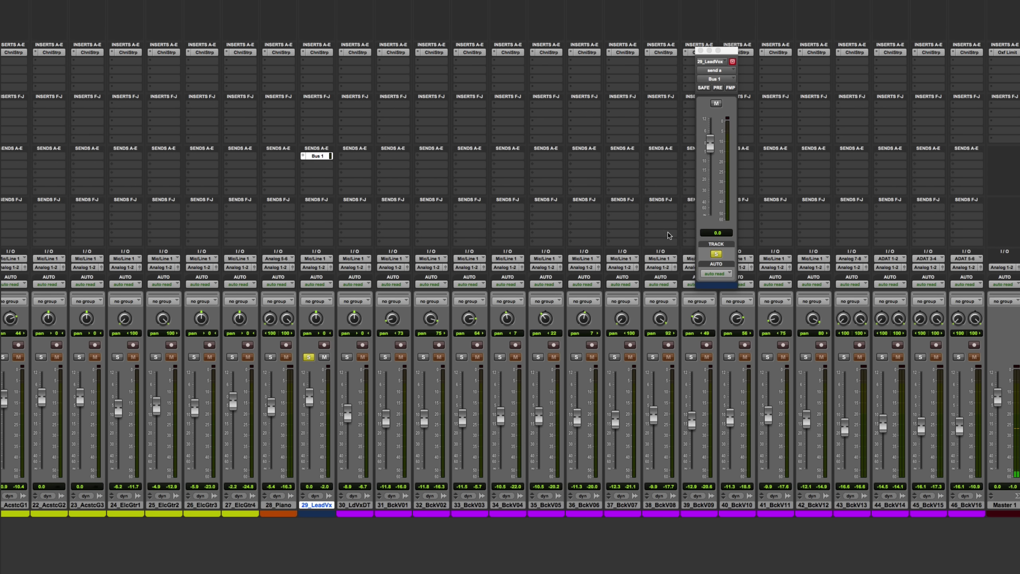
Remove the lead vocal's Bus 1 send and route 29_LeadVx's output to Bus 3-4.
click(304, 157)
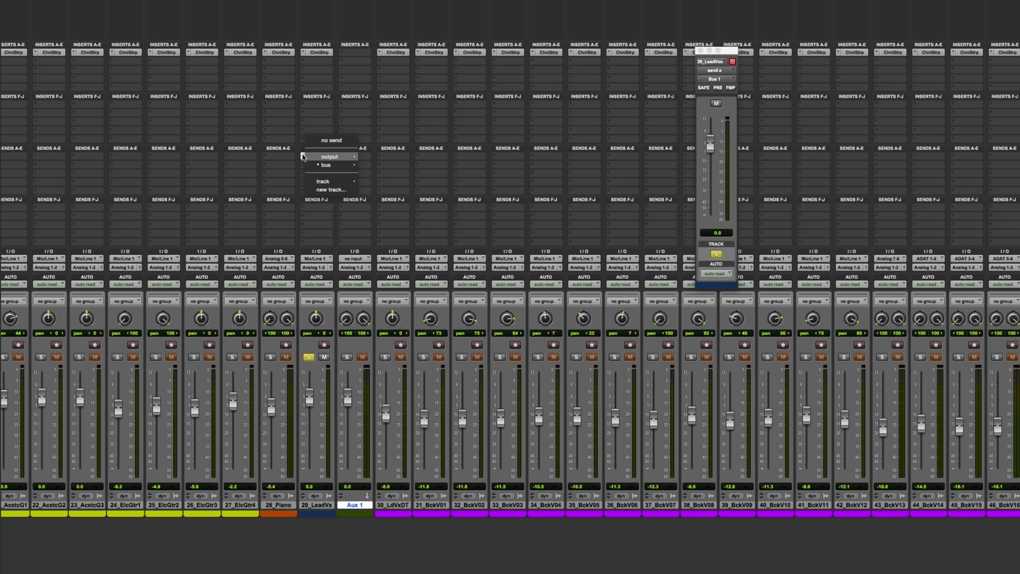
click(315, 140)
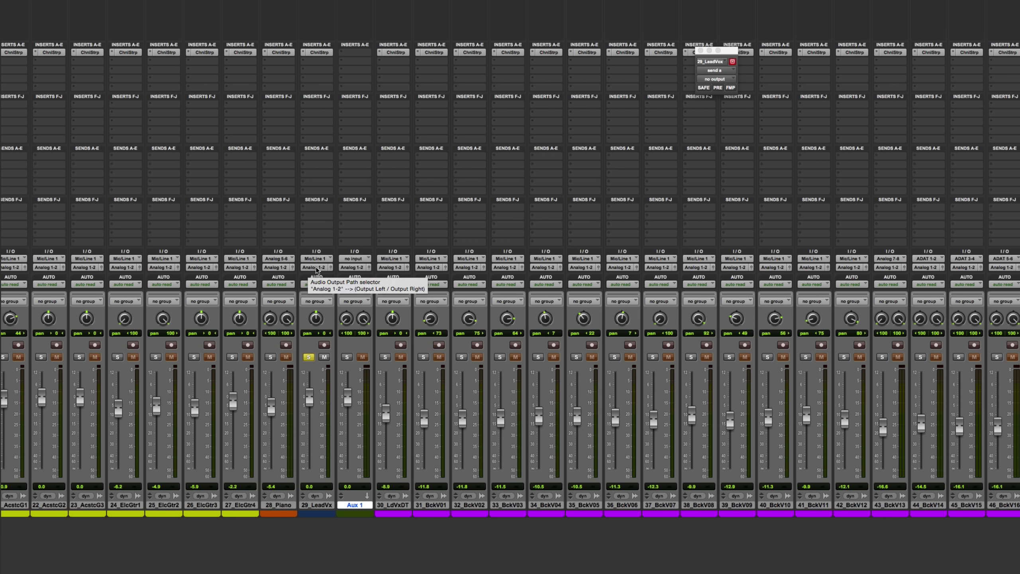
click(316, 267)
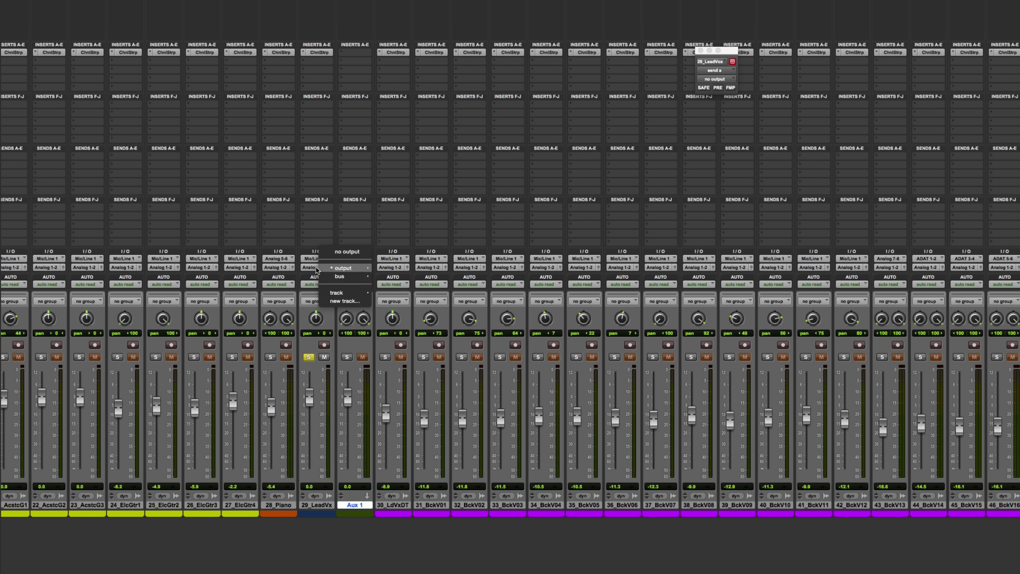
mouse_move(337, 277)
mouse_move(403, 282)
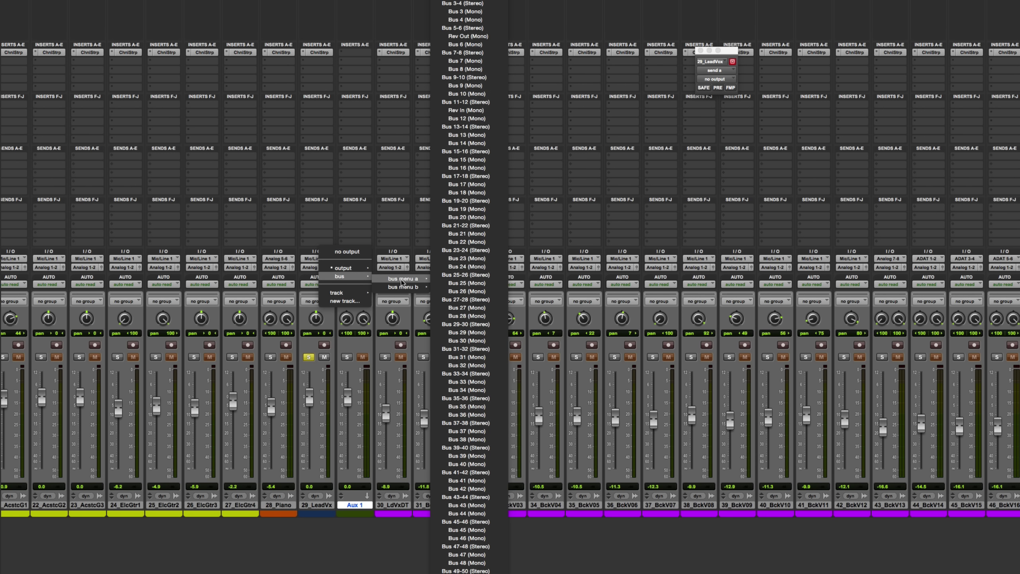
click(478, 4)
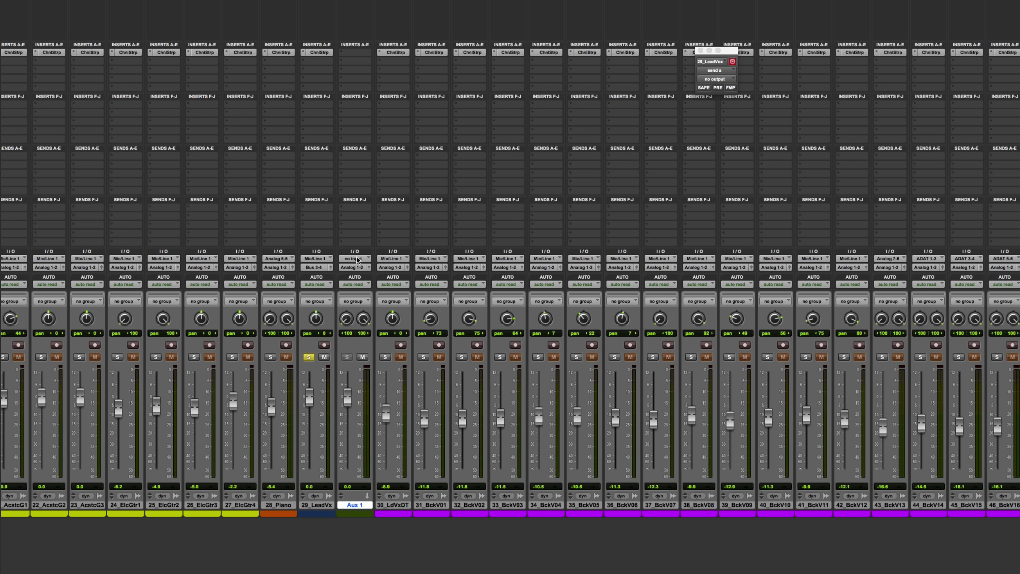
Set Aux 1's input to Bus 3-4 and play back to check its meters.
click(357, 259)
mouse_move(381, 286)
mouse_move(435, 288)
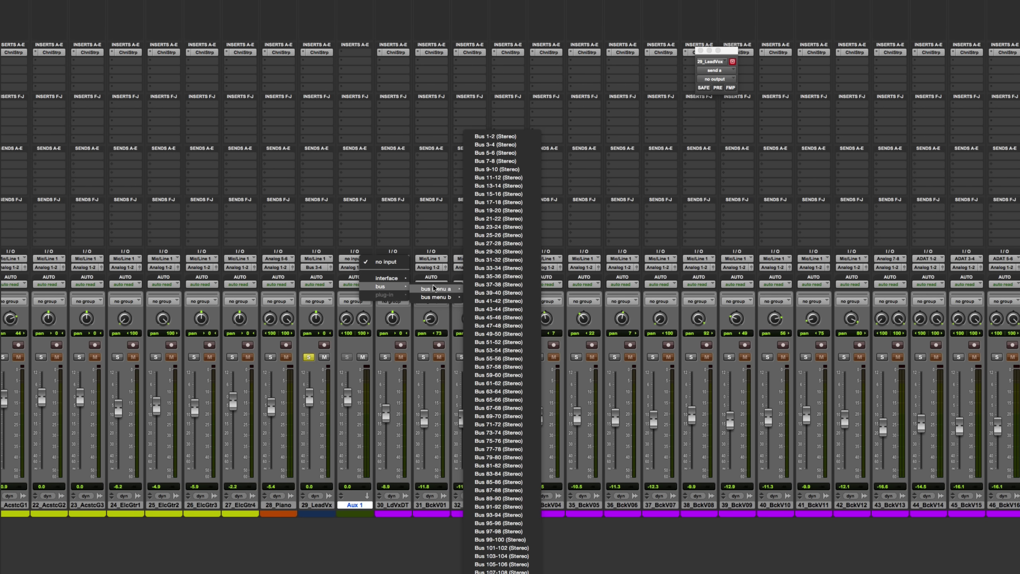
click(507, 144)
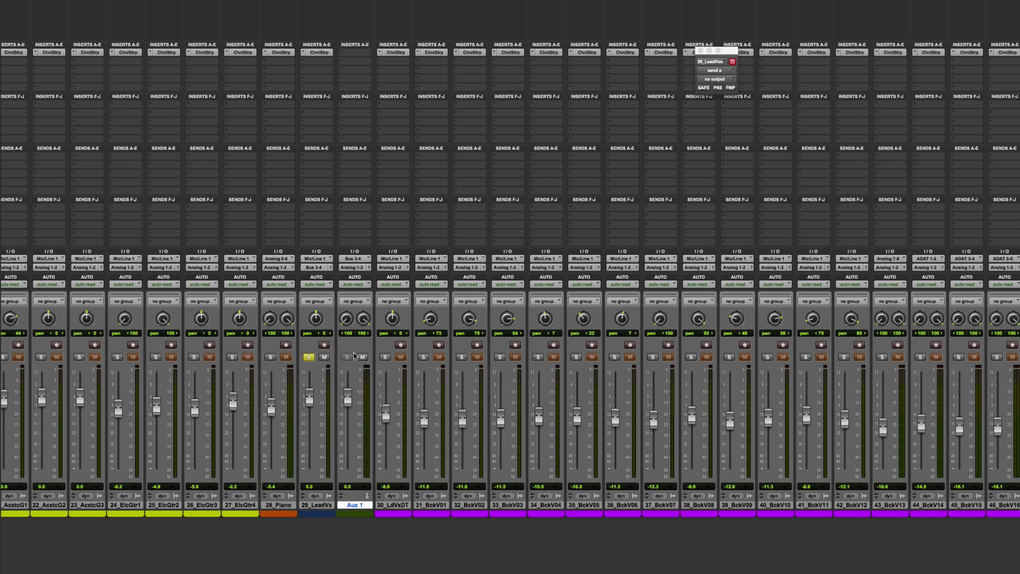
key(space)
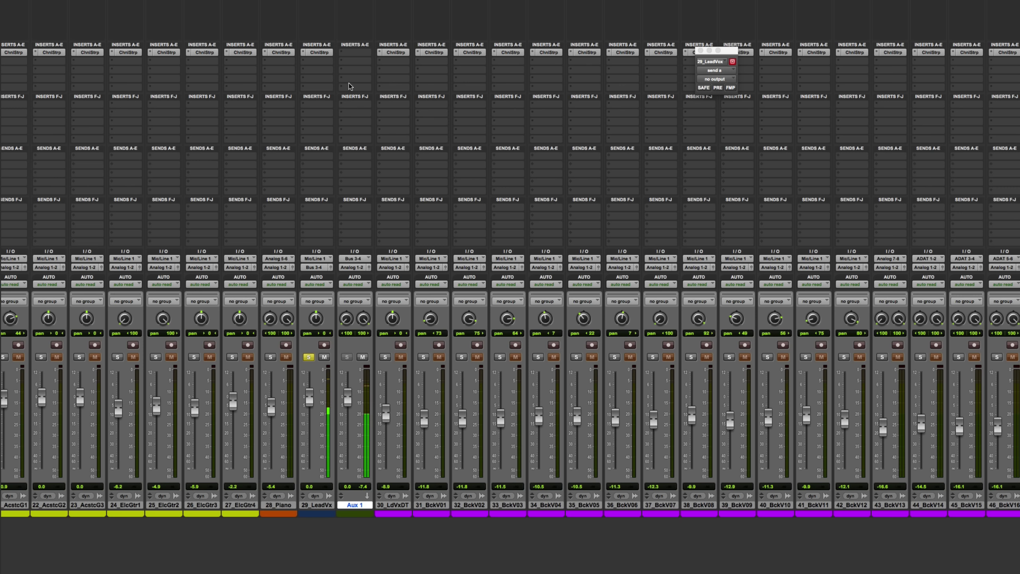
Insert a stereo Mod Delay III plug-in on Aux 1's first insert slot.
click(346, 52)
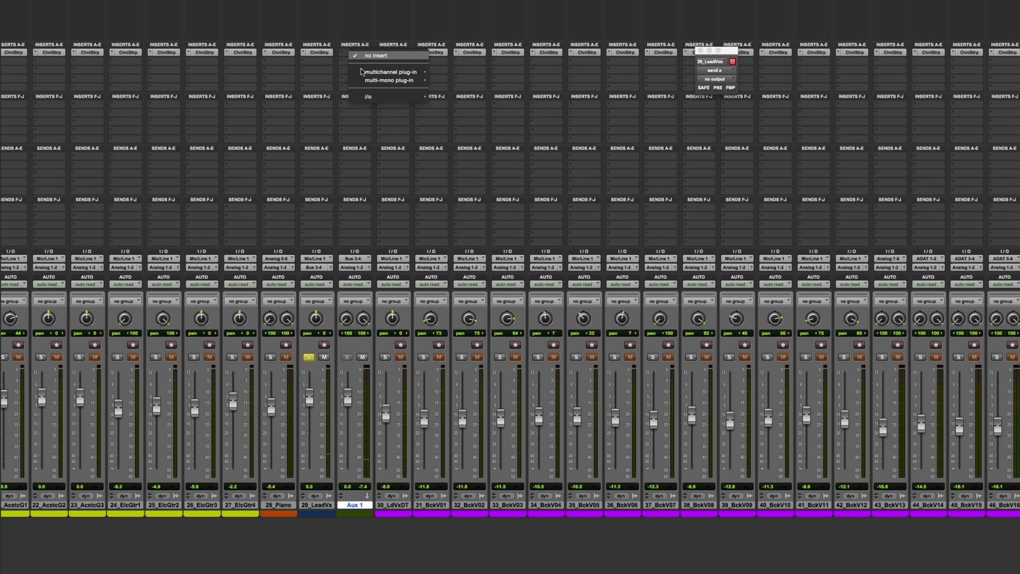
mouse_move(360, 72)
mouse_move(483, 106)
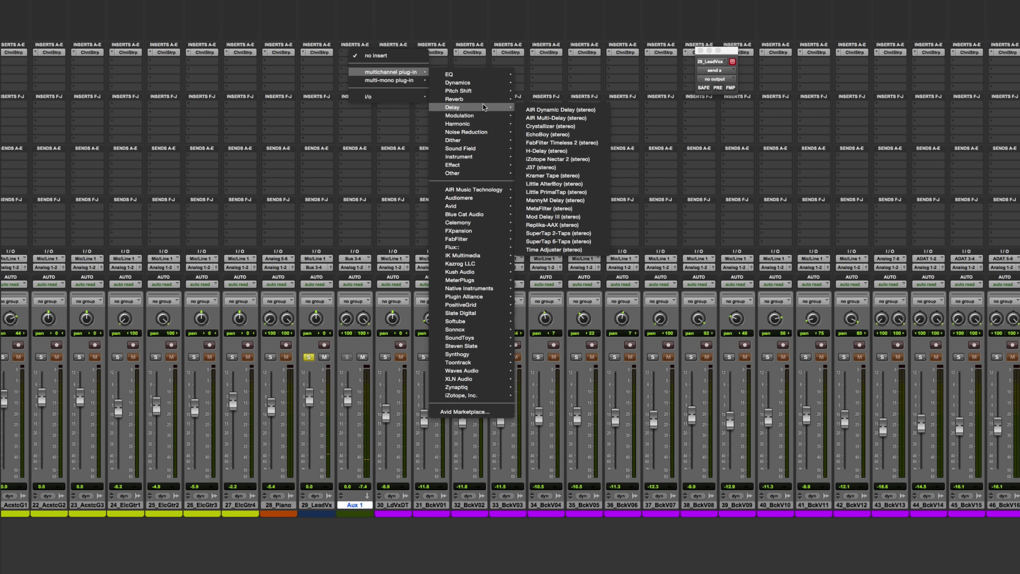
click(574, 217)
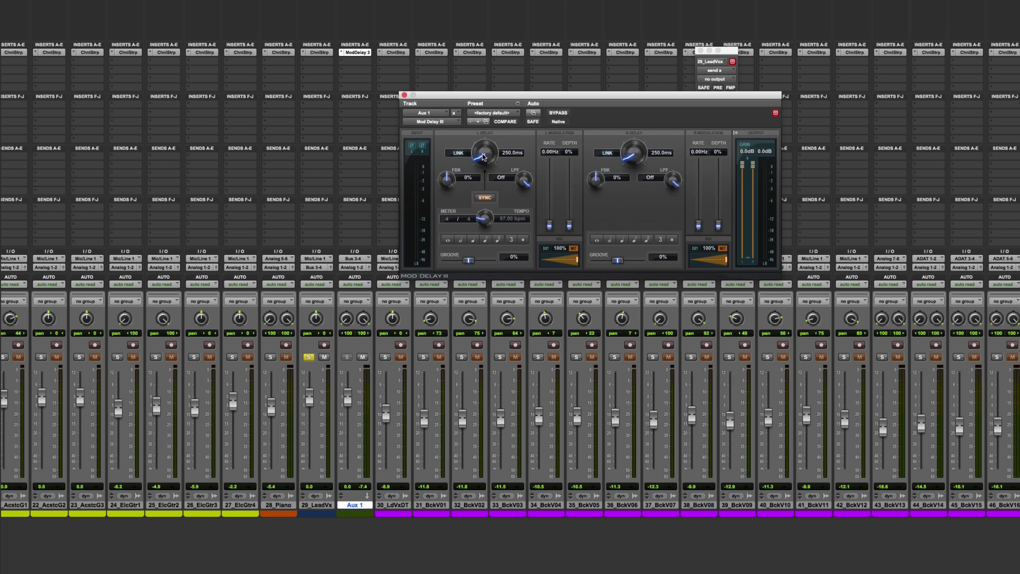
Turn both the left and right Mod Delay III delay times down to 0.0 ms.
drag(482, 153, 493, 186)
drag(629, 153, 633, 203)
drag(606, 95, 556, 98)
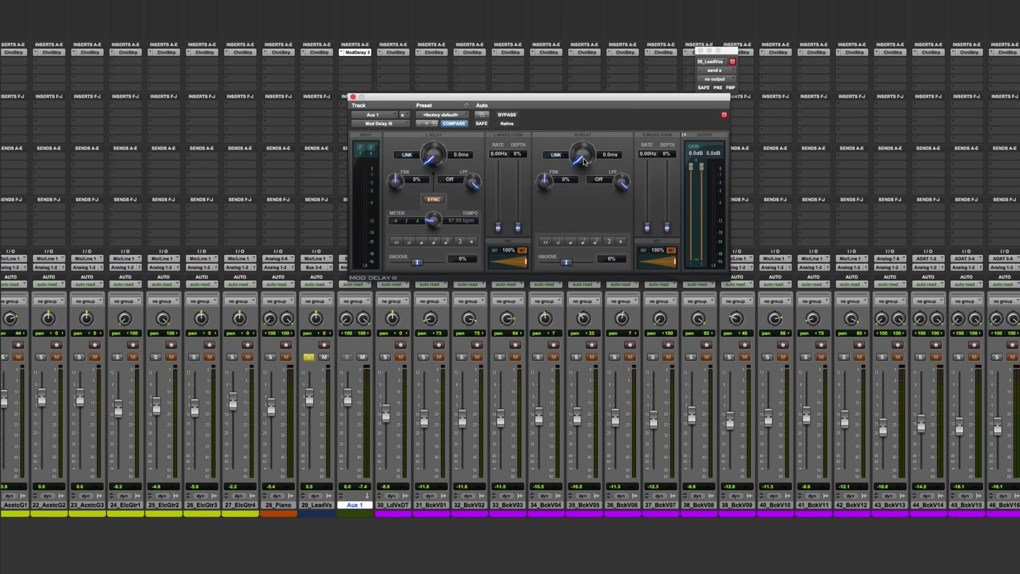
scroll(584, 161, up, 1)
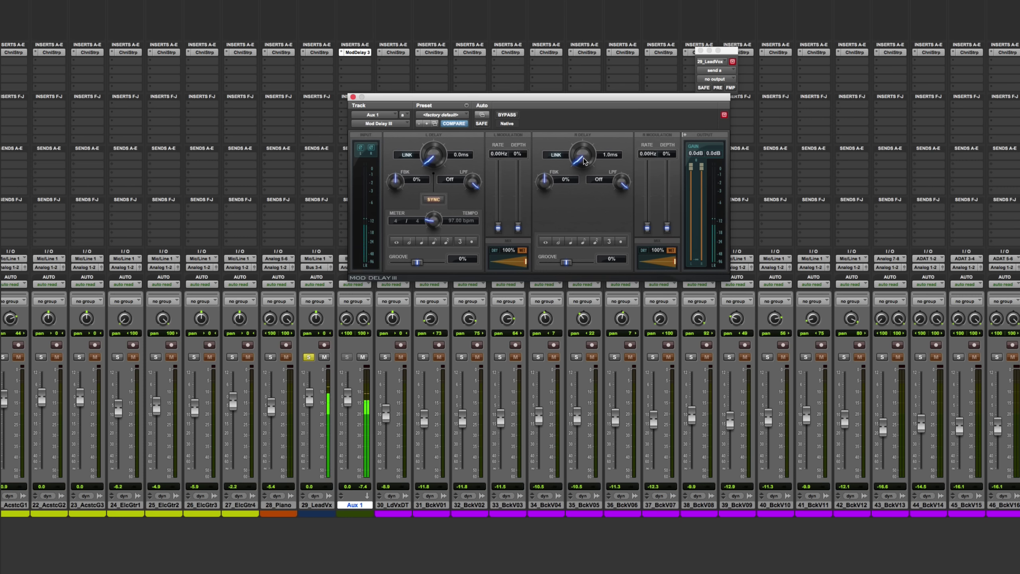
scroll(584, 162, up, 1)
scroll(584, 161, up, 1)
scroll(582, 161, up, 1)
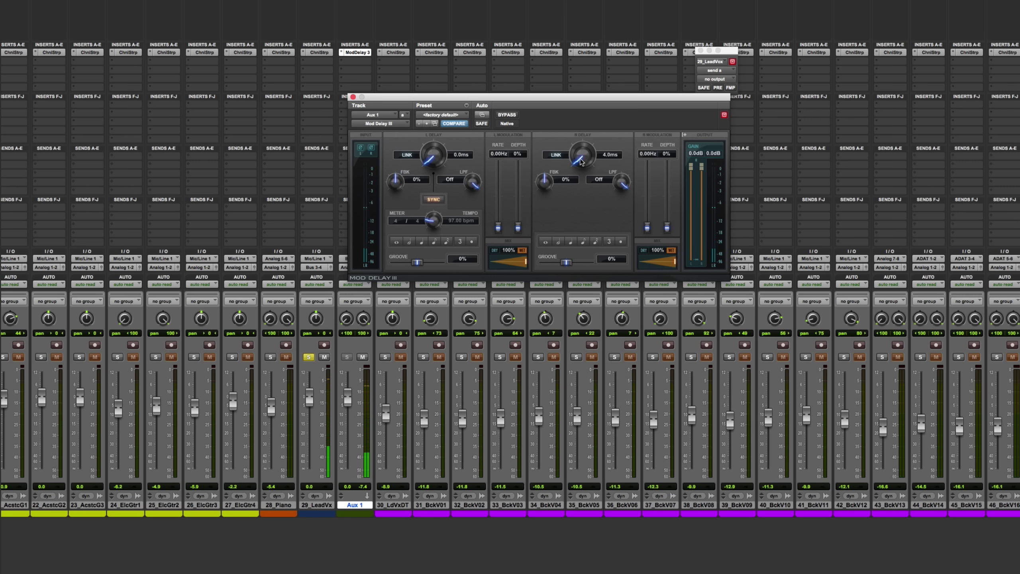
drag(581, 161, 581, 167)
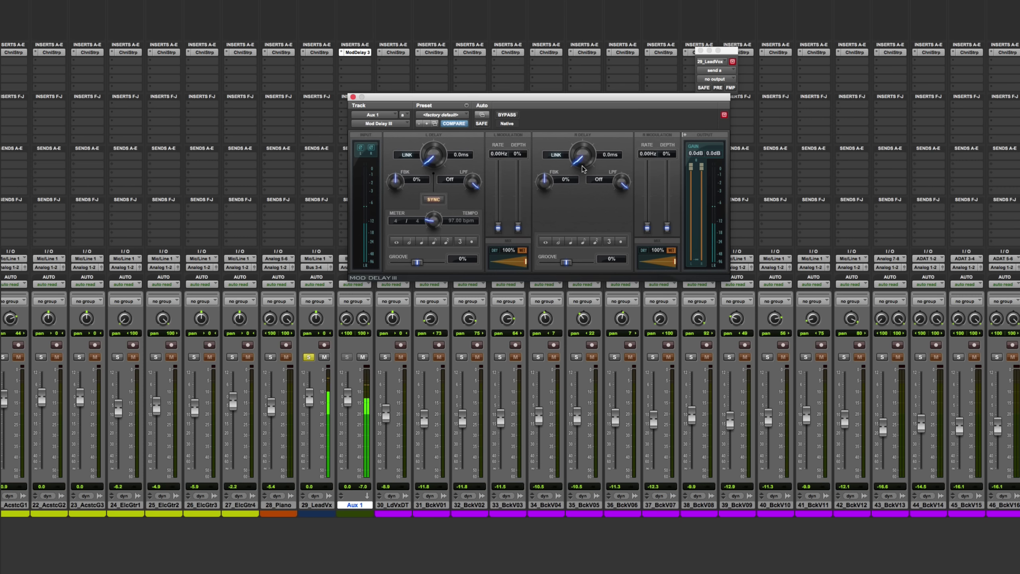
scroll(583, 160, up, 1)
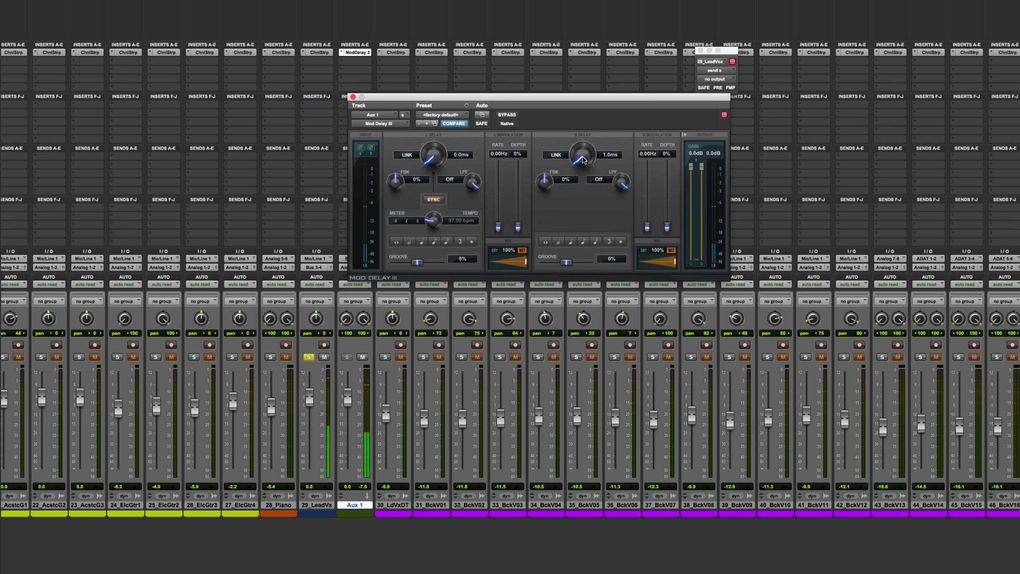
scroll(583, 161, up, 1)
scroll(583, 160, up, 1)
drag(583, 158, 582, 169)
Reset the left delay to 0.0 ms, then raise it to 1.0 ms against the 0.0 ms right delay.
drag(433, 159, 432, 161)
alt+click(433, 161)
mouse_move(435, 161)
mouse_down()
mouse_move(431, 174)
mouse_move(433, 163)
mouse_up()
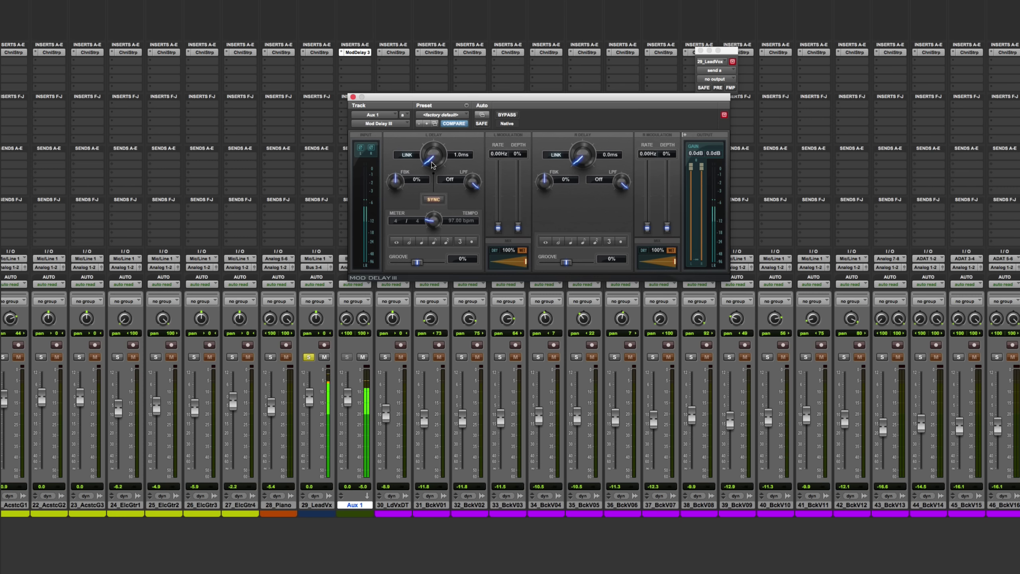